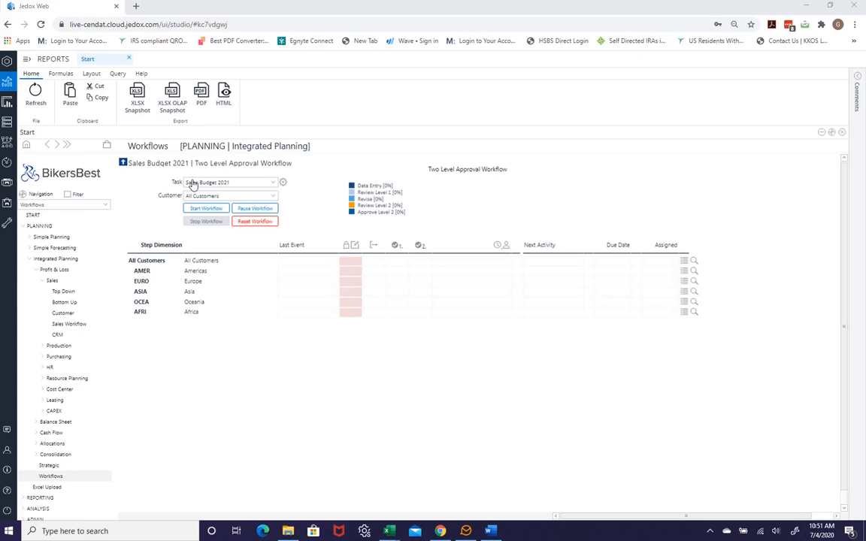
Open the Task dropdown to choose the Sales Budget 2021 workflow task.
{"action": "left_click", "coordinate": [270, 183]}
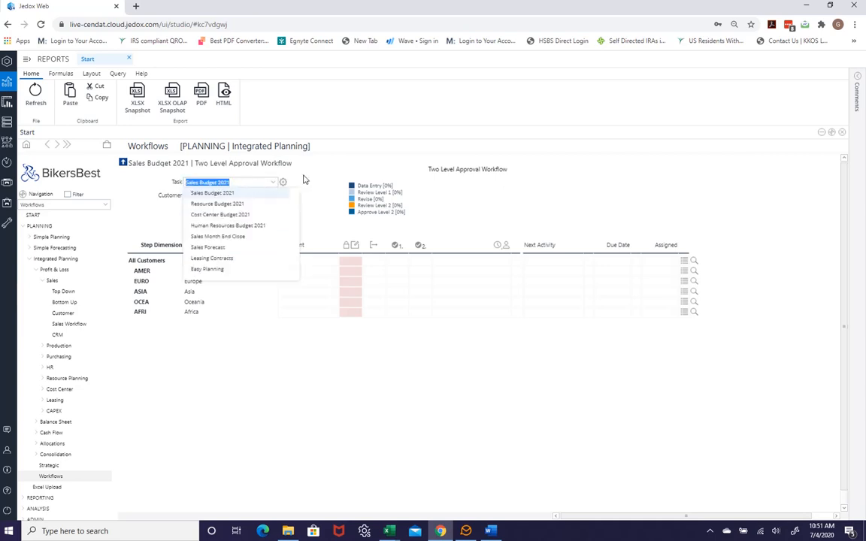
{"action": "left_click", "coordinate": [230, 185]}
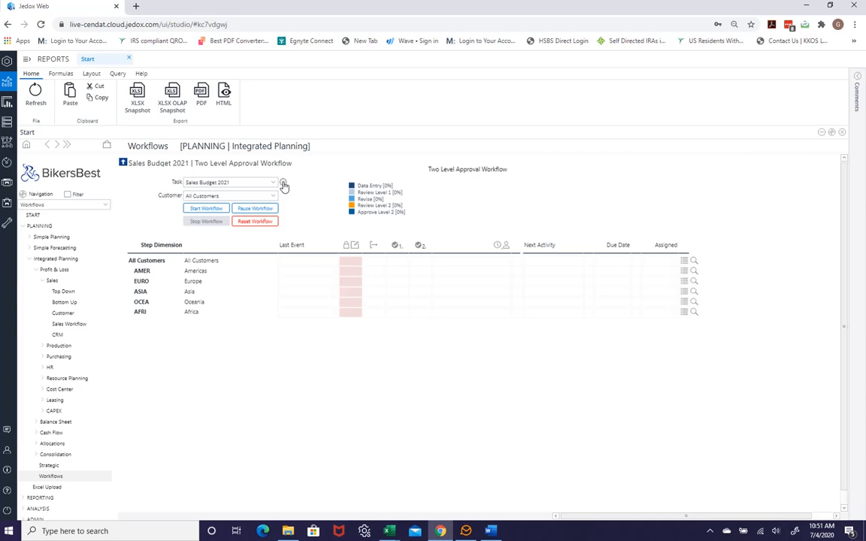
Open the Sales Budget 2021 task settings and review Asia's Review Level 1 user assignments.
{"action": "left_click", "coordinate": [283, 185]}
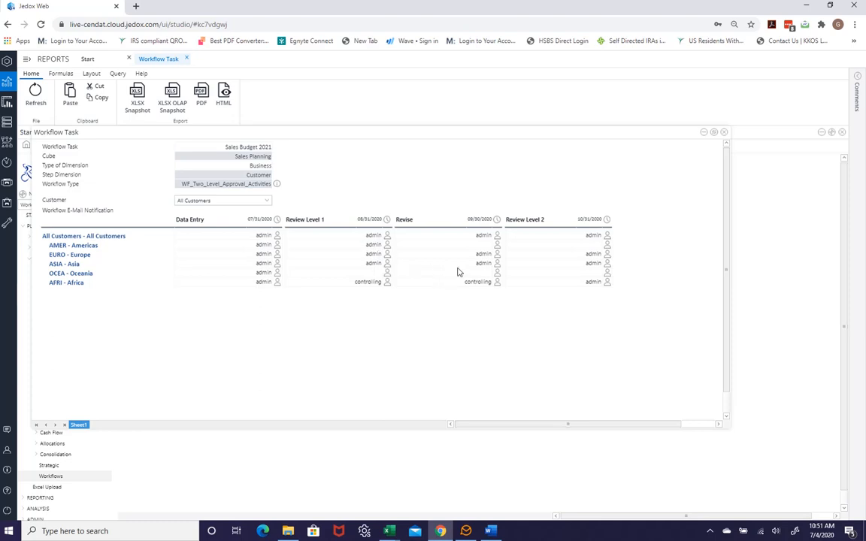
{"action": "left_click", "coordinate": [387, 268]}
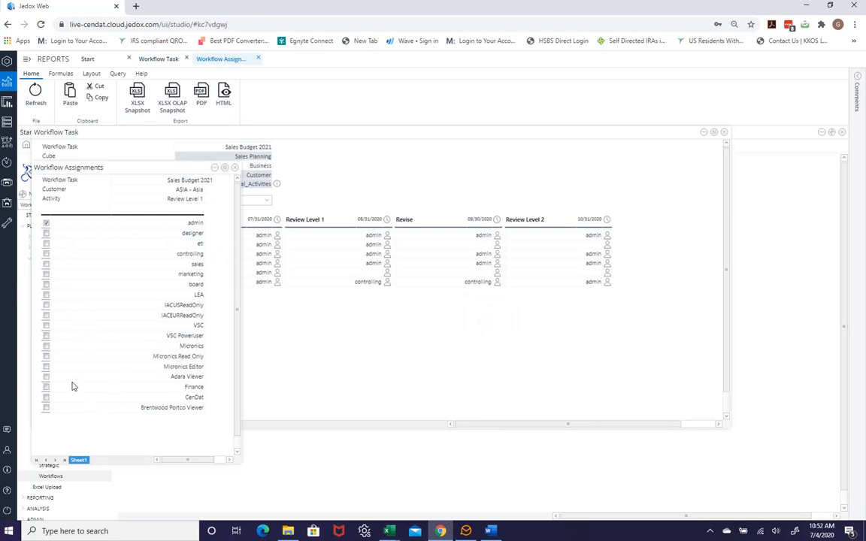
{"action": "left_click", "coordinate": [234, 168]}
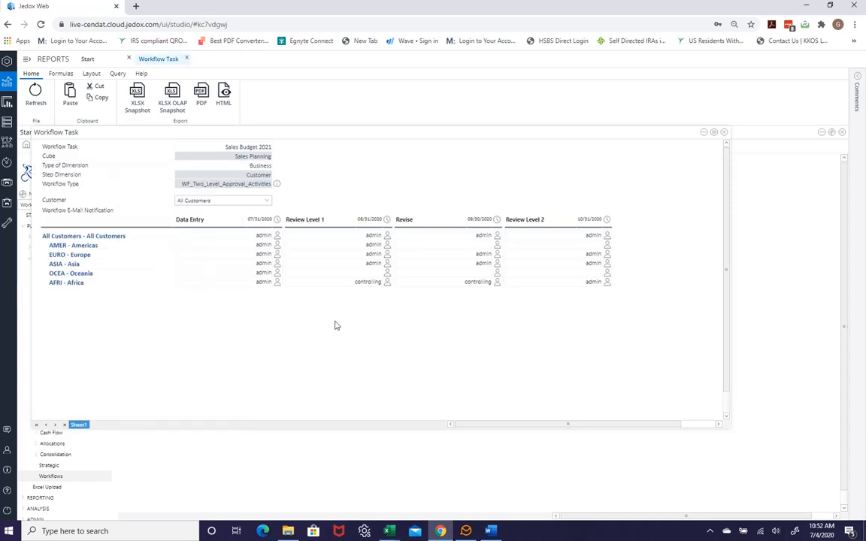
Close the Workflow Task tab and start the Sales Budget 2021 workflow.
{"action": "left_click", "coordinate": [724, 133]}
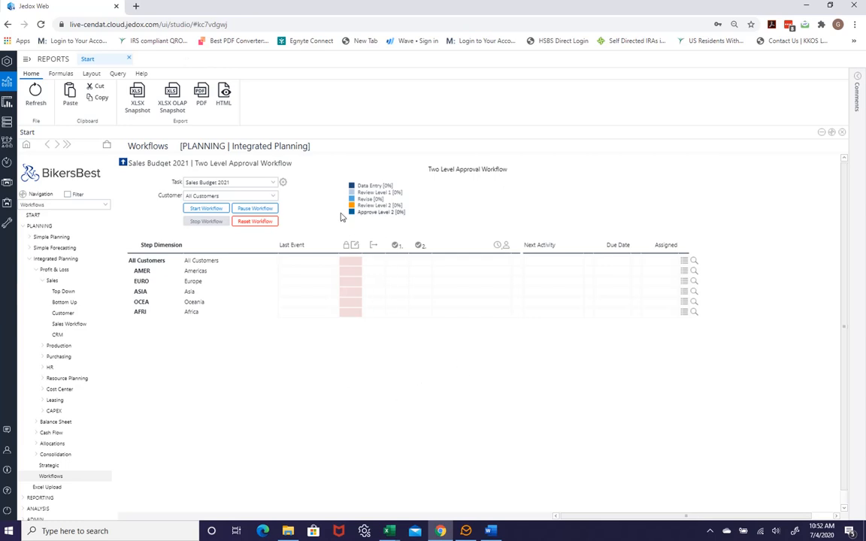
{"action": "left_click", "coordinate": [207, 210]}
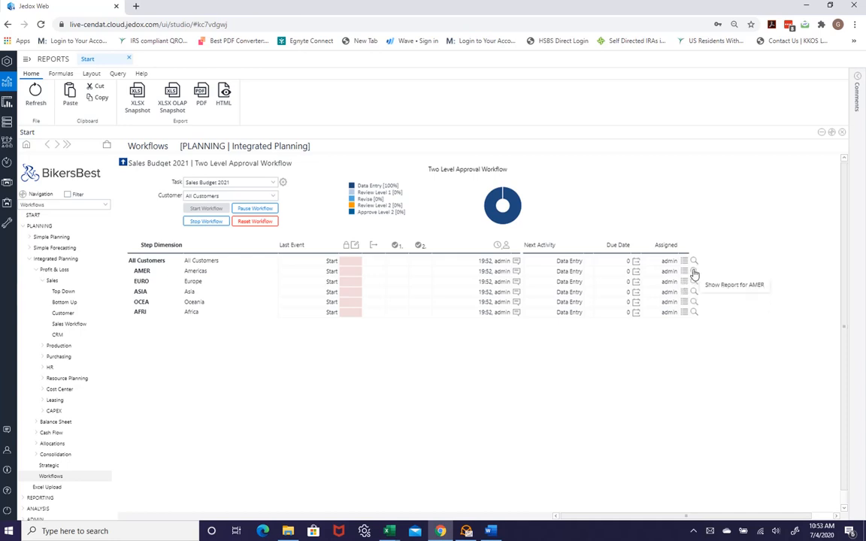
Open Europe's Bottom Up Budget 2021 sales report and its Data Entry workflow detail.
{"action": "left_click", "coordinate": [693, 275]}
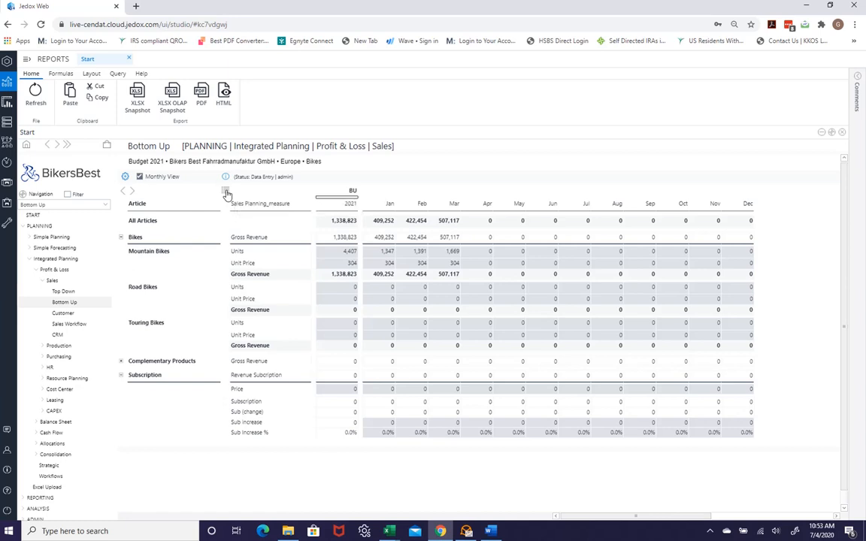
{"action": "left_click", "coordinate": [227, 193]}
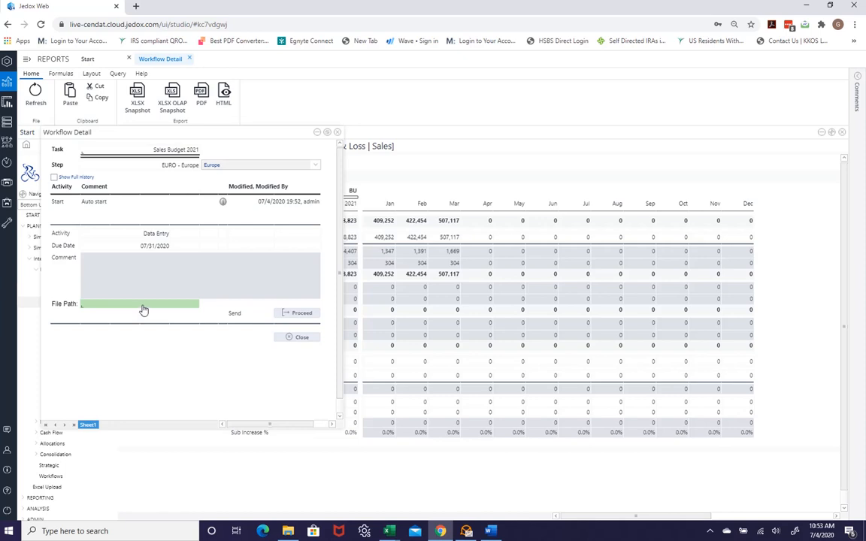
Enter the comment 'This is a comment' on Europe's Data Entry step.
{"action": "left_click", "coordinate": [139, 270]}
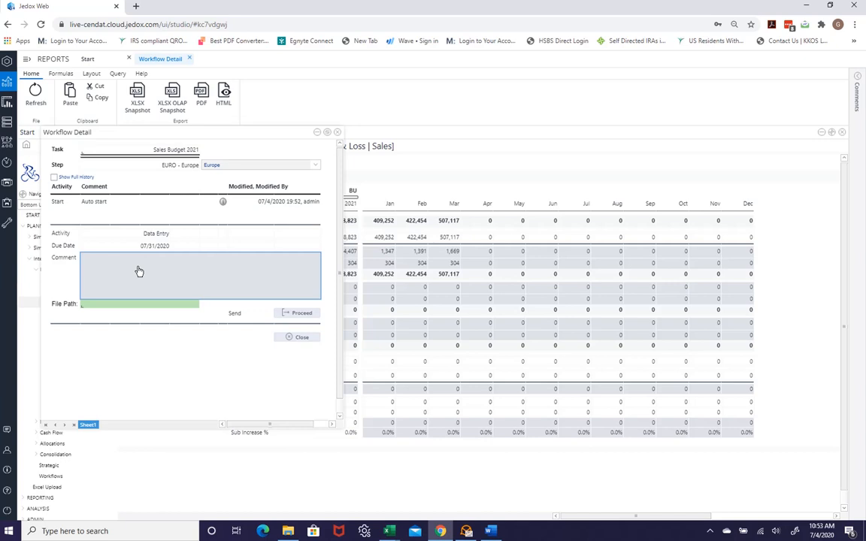
{"action": "type", "text": "This is a comment"}
{"action": "left_click", "coordinate": [308, 257]}
Paste the Google Drive file link into File Path and submit the step for review.
{"action": "left_click", "coordinate": [105, 305]}
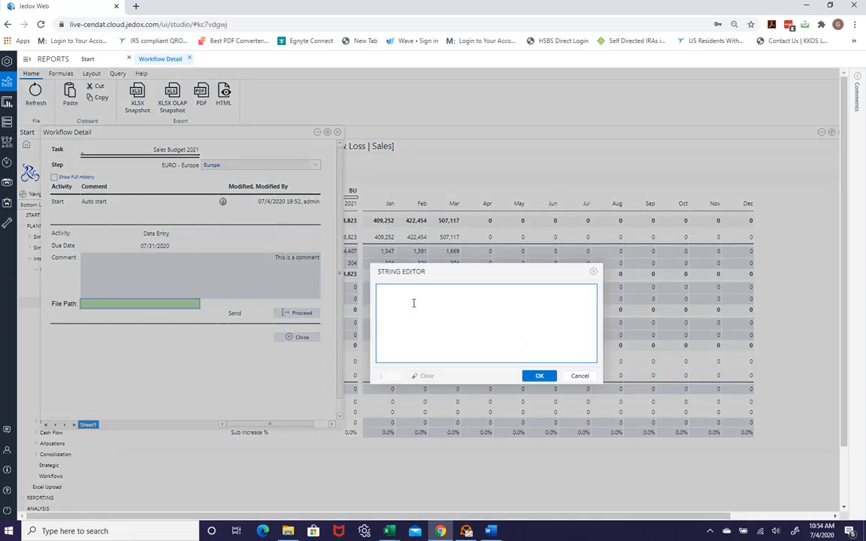
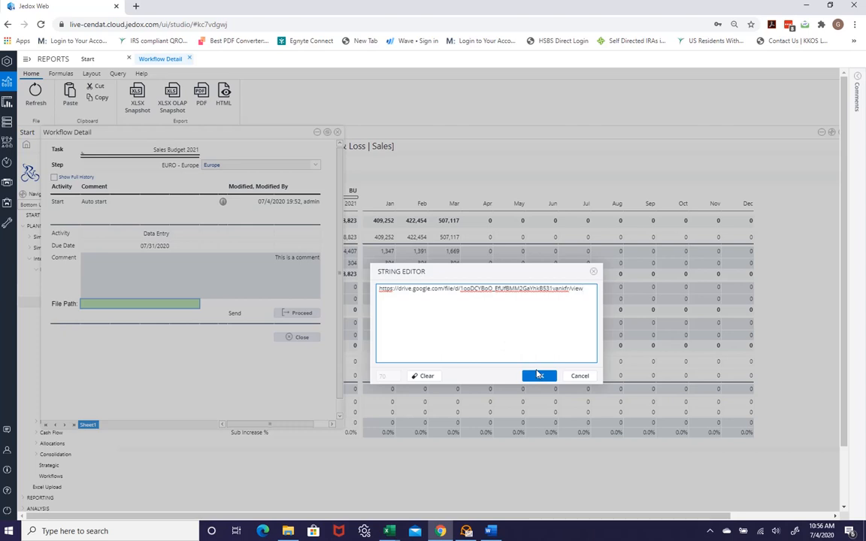
{"action": "left_click", "coordinate": [538, 376]}
{"action": "left_click", "coordinate": [538, 377]}
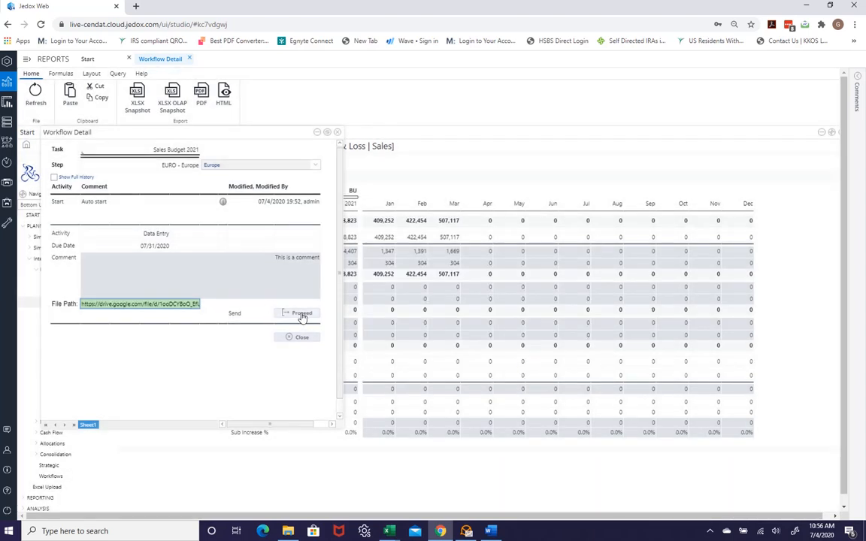
{"action": "left_click", "coordinate": [302, 317]}
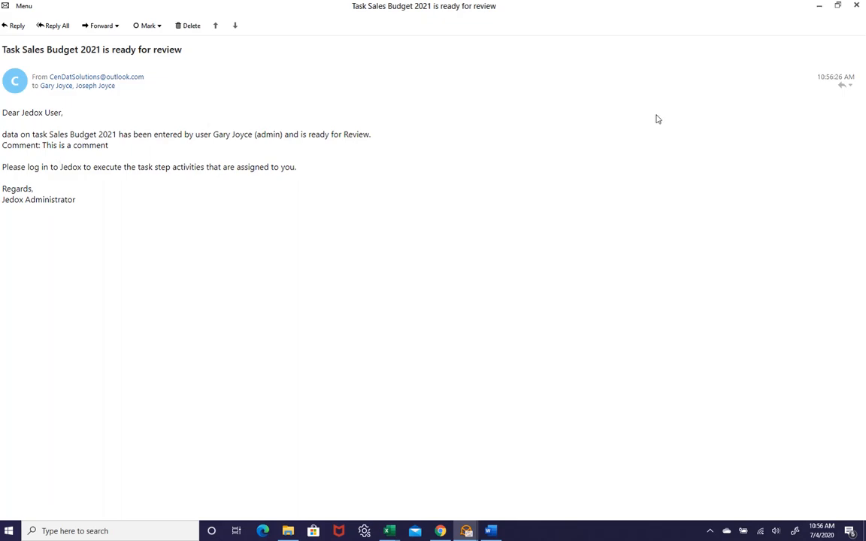
Close the Windows Mail notice saying Sales Budget 2021 is ready for review.
{"action": "left_click", "coordinate": [856, 5]}
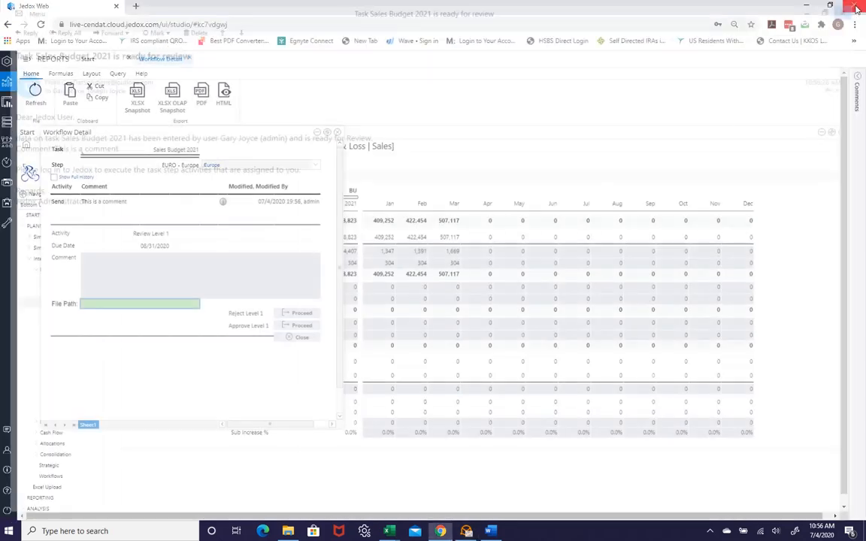
Close the Workflow Detail tab and go back to the Workflows overview.
{"action": "left_click", "coordinate": [337, 133]}
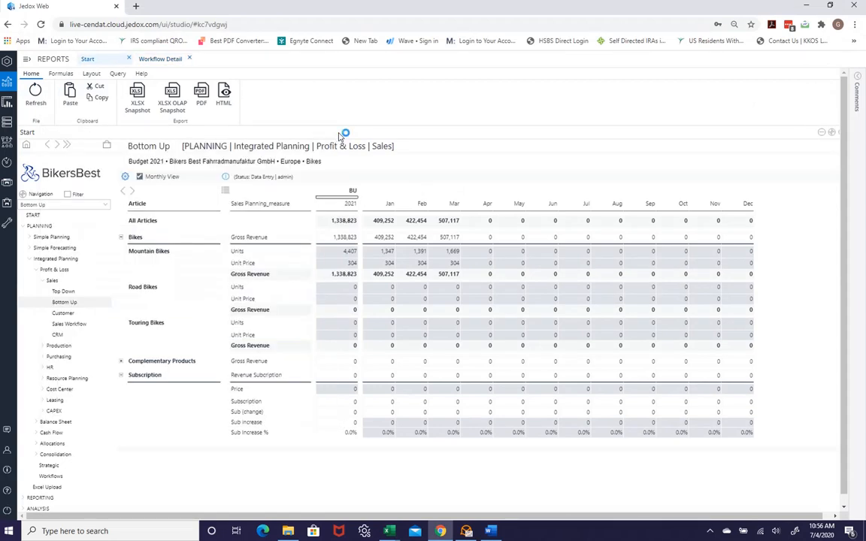
{"action": "left_click", "coordinate": [50, 476]}
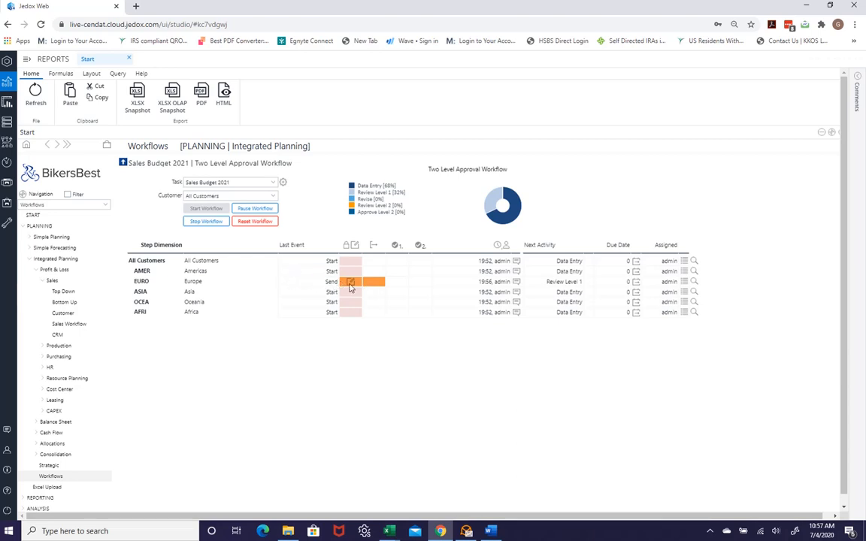
{"action": "mouse_move", "coordinate": [350, 288]}
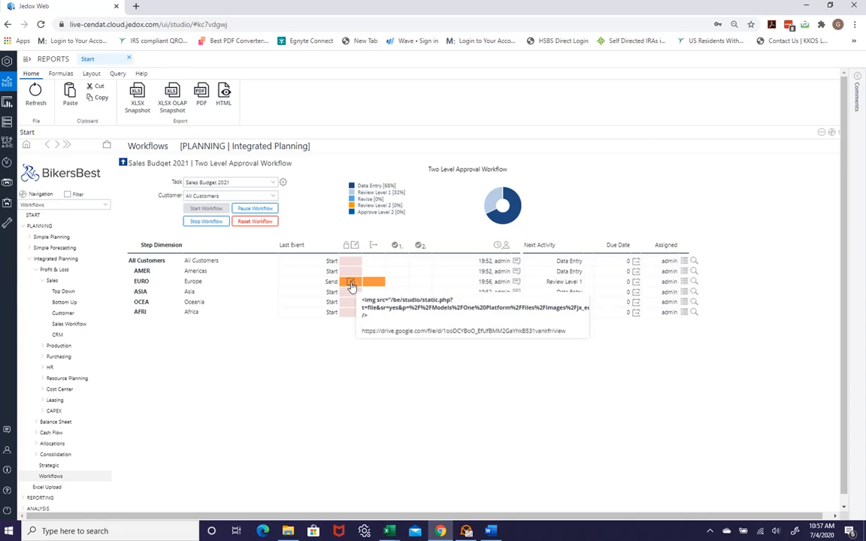
{"action": "left_click", "coordinate": [350, 287]}
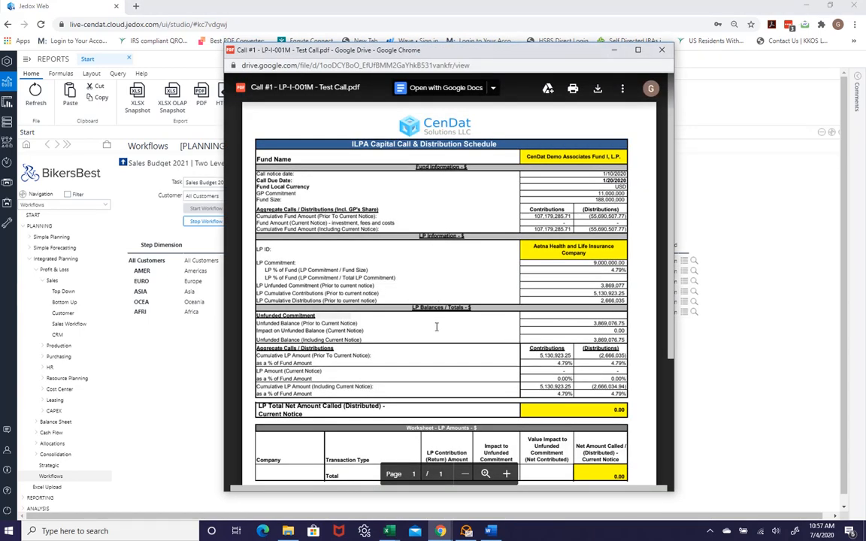
{"action": "left_click", "coordinate": [661, 52]}
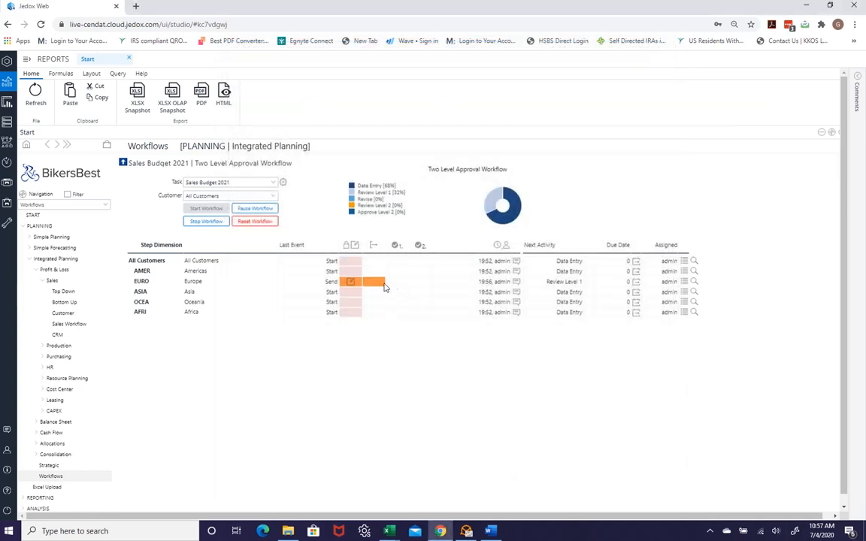
{"action": "left_click", "coordinate": [350, 282]}
{"action": "left_click", "coordinate": [684, 283]}
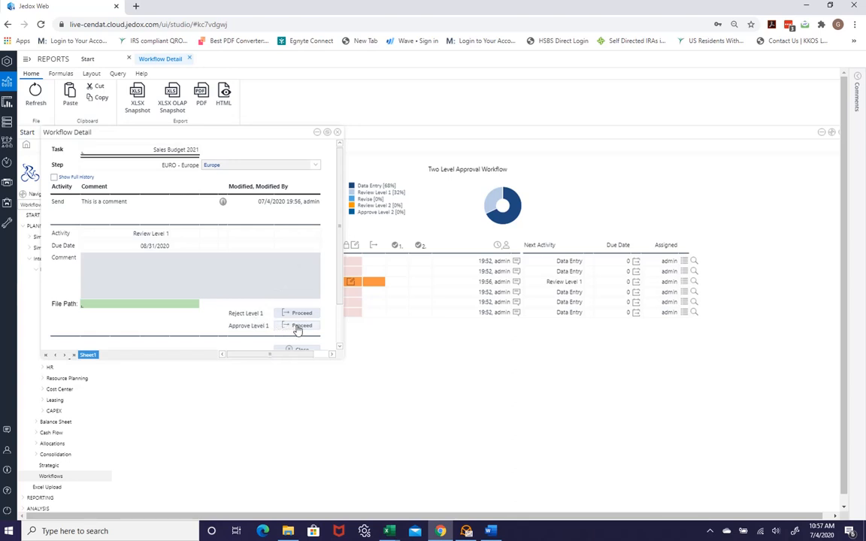
{"action": "left_click", "coordinate": [157, 308]}
{"action": "double_click", "coordinate": [157, 308]}
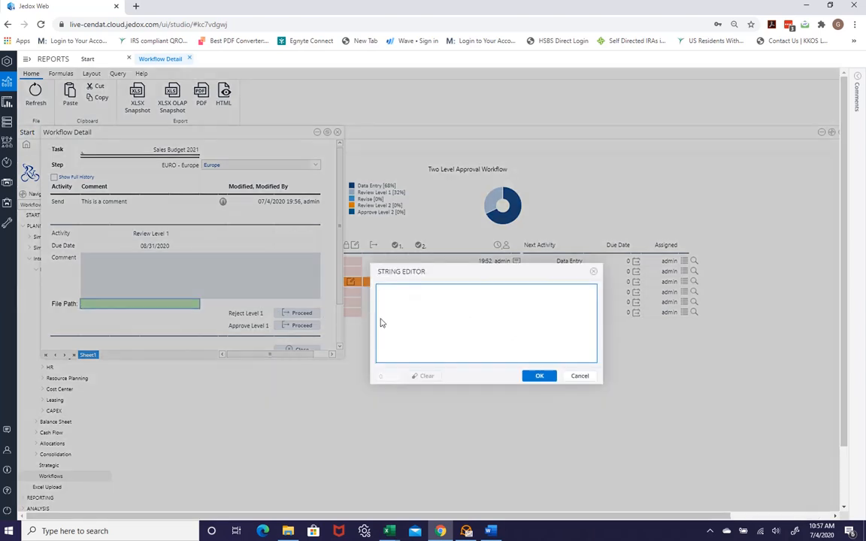
{"action": "type", "text": "www.google.com"}
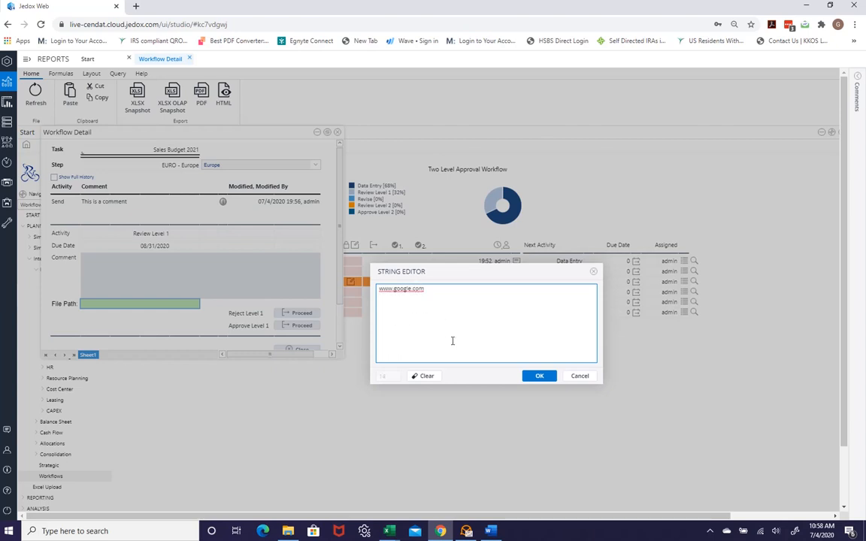
{"action": "left_click", "coordinate": [528, 376]}
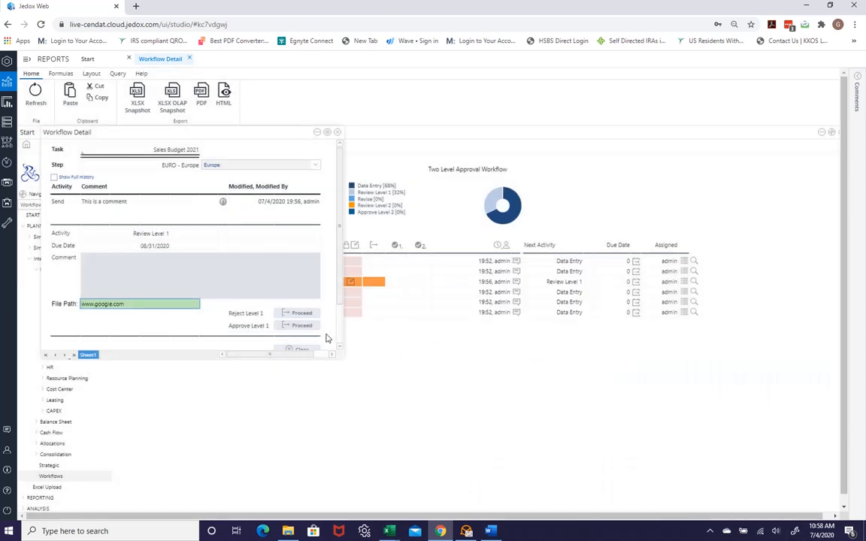
{"action": "left_click", "coordinate": [297, 327]}
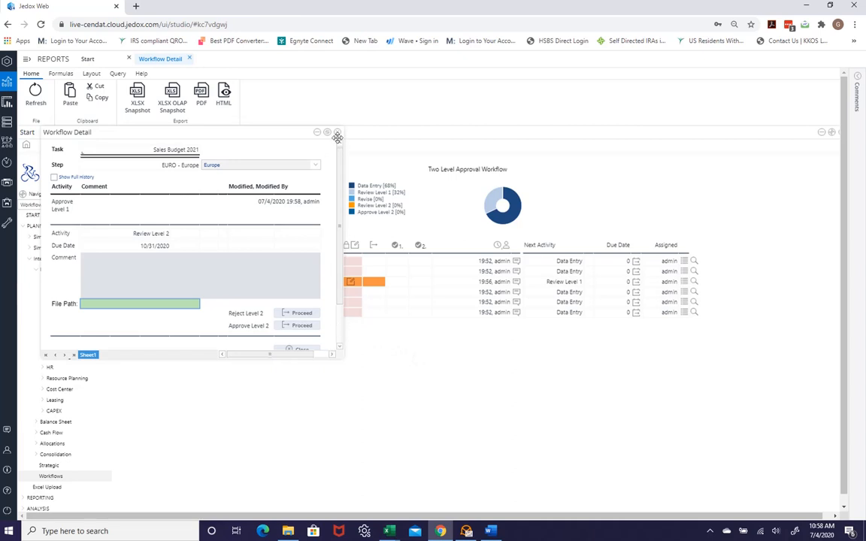
Approve Europe's step at Level 2 and close the Workflow Detail dialog.
{"action": "left_click", "coordinate": [296, 325]}
{"action": "left_click", "coordinate": [338, 134]}
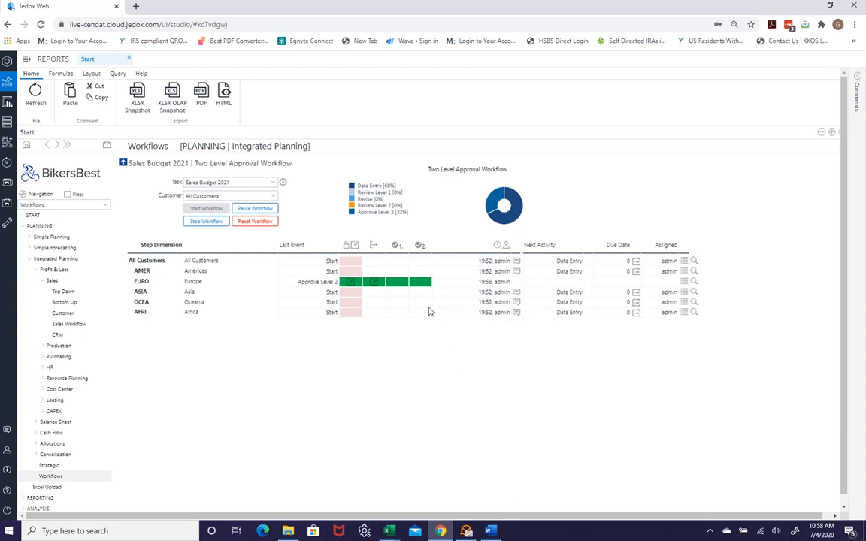
{"action": "left_click", "coordinate": [375, 283]}
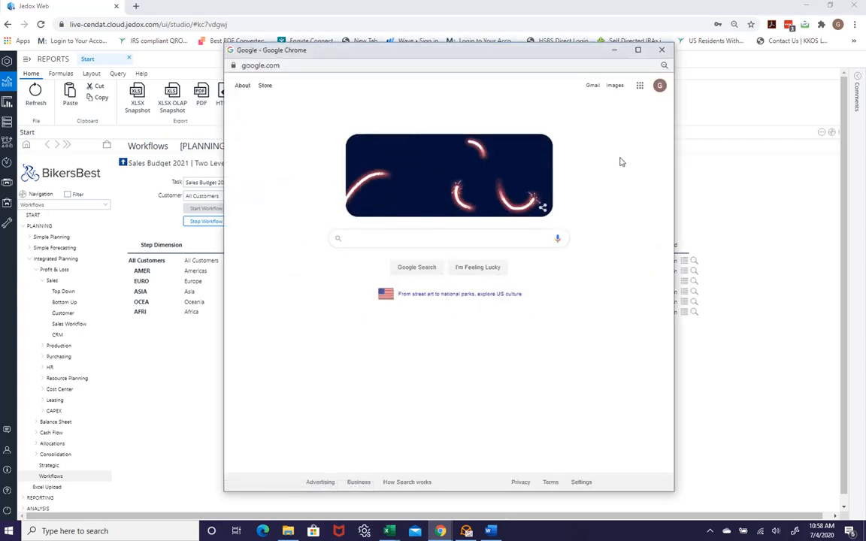
{"action": "left_click", "coordinate": [661, 51]}
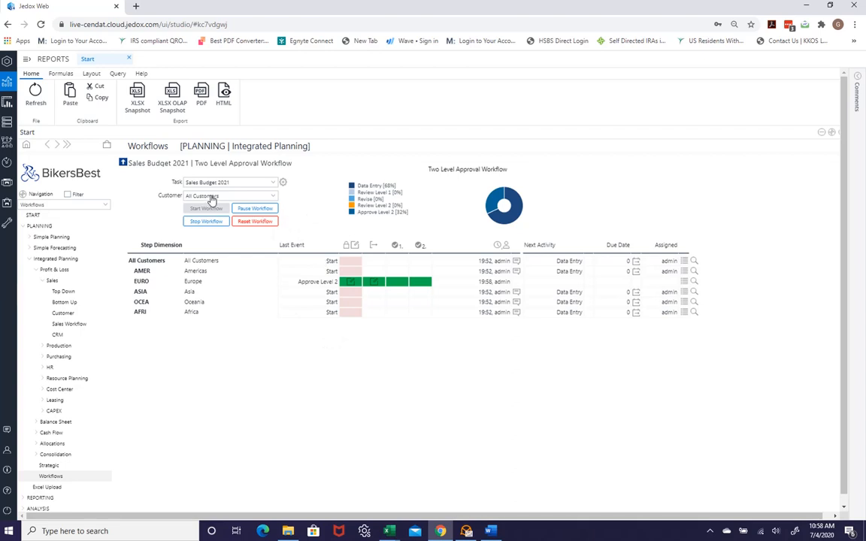
Filter the Customer dropdown to Americas, then switch it to Europe.
{"action": "left_click", "coordinate": [274, 197]}
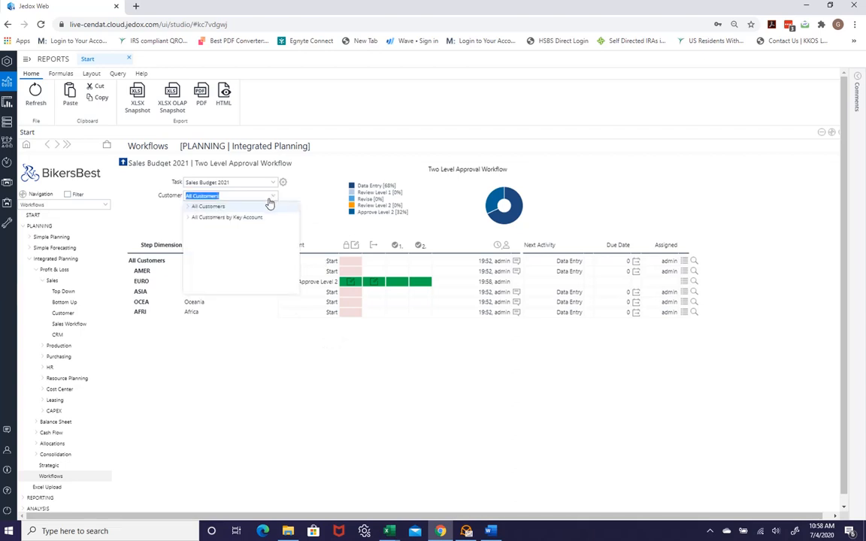
{"action": "left_click", "coordinate": [187, 207]}
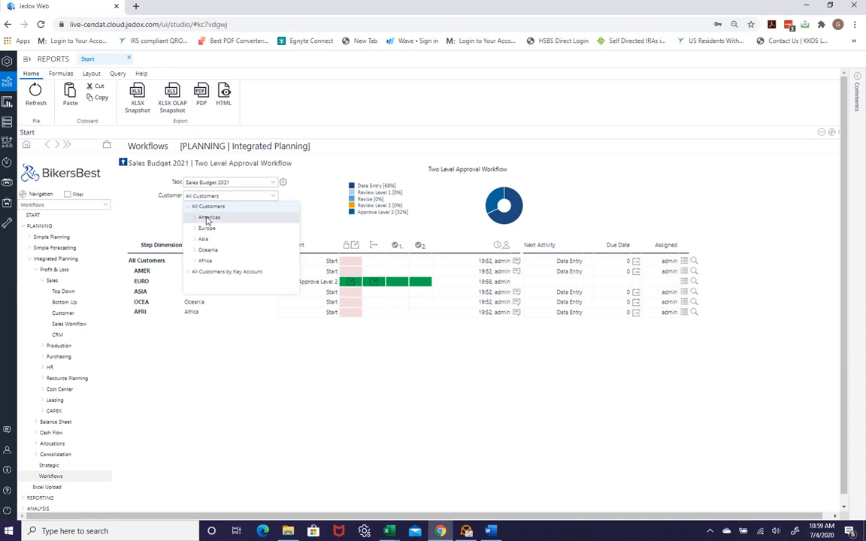
{"action": "left_click", "coordinate": [207, 218]}
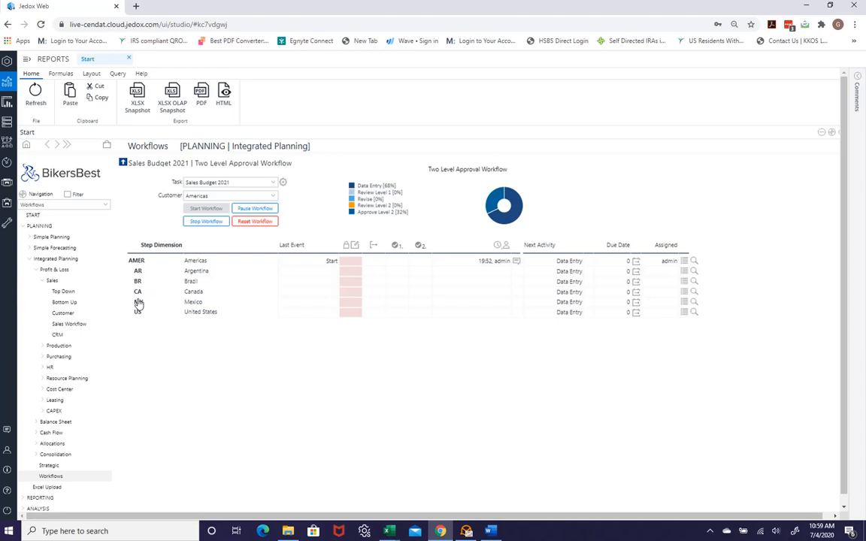
{"action": "left_click", "coordinate": [274, 196]}
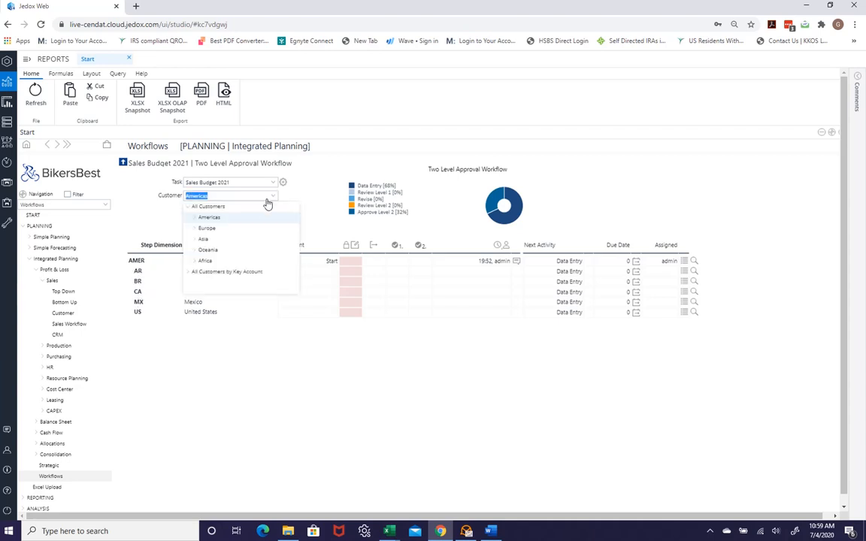
{"action": "left_click", "coordinate": [206, 230]}
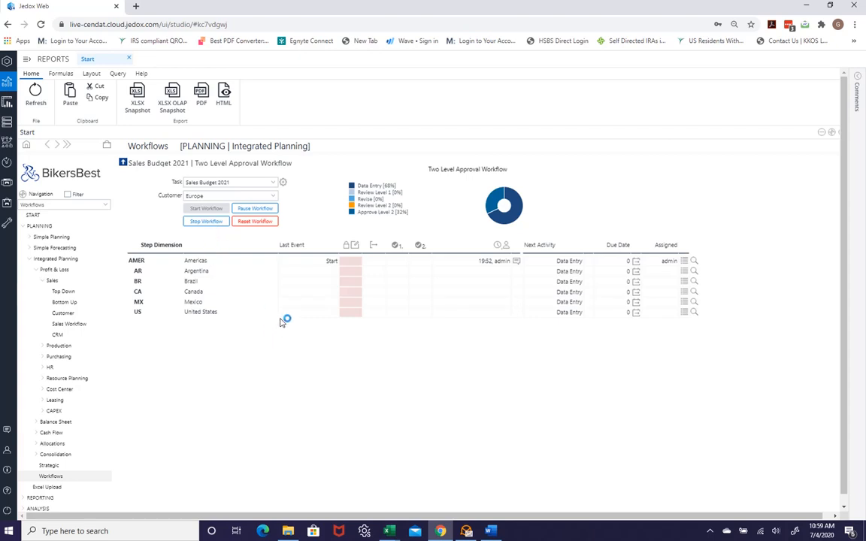